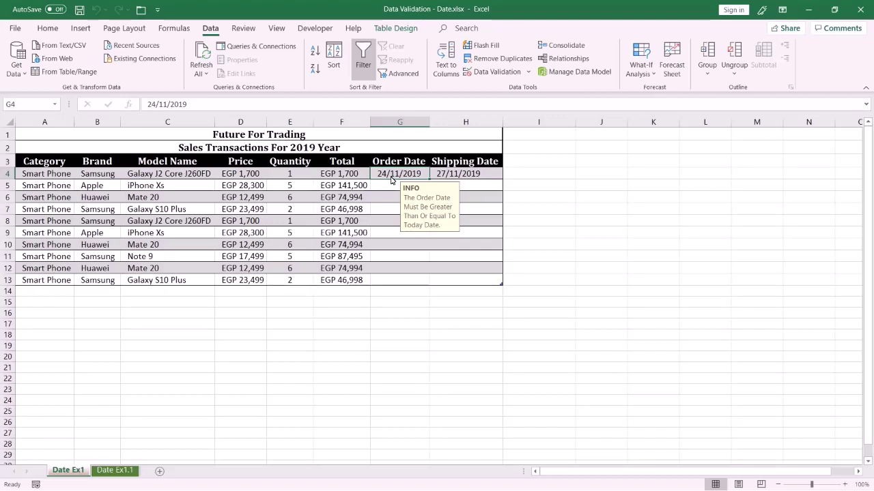
- Try 22/11/2019 in G4 and cancel the rejection so 24/11/2019 stays
{"action": "type", "text": "22/"}
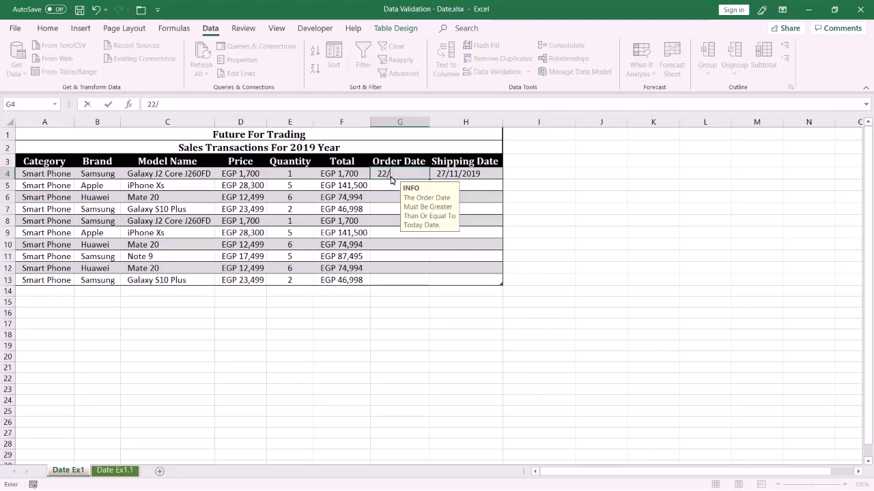
{"action": "type", "text": "11/2019"}
{"action": "key", "text": "Return"}
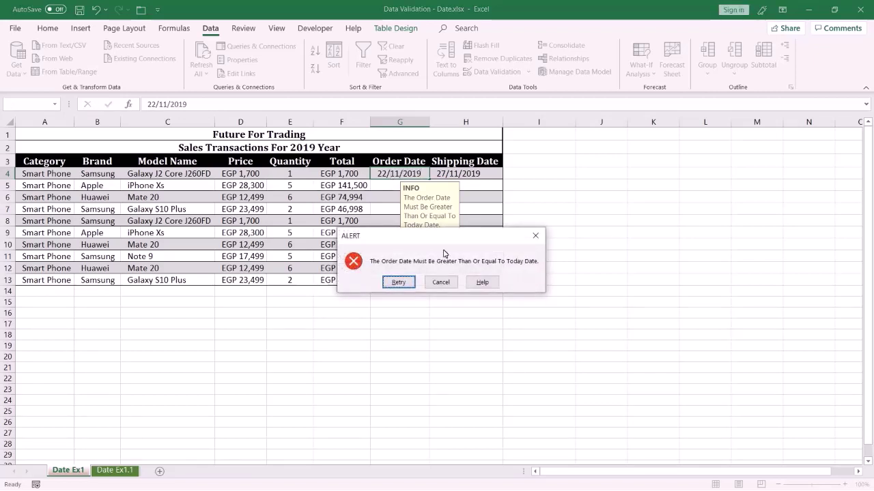
{"action": "left_click", "coordinate": [441, 282]}
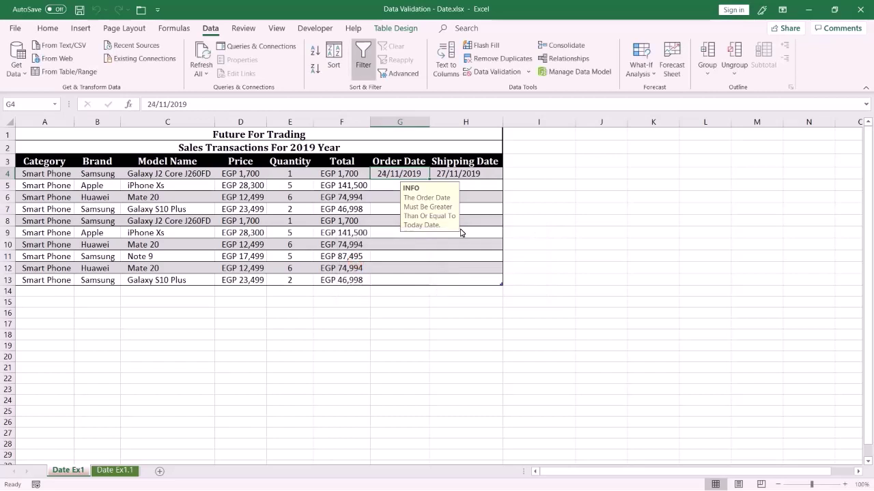
{"action": "left_click", "coordinate": [481, 175]}
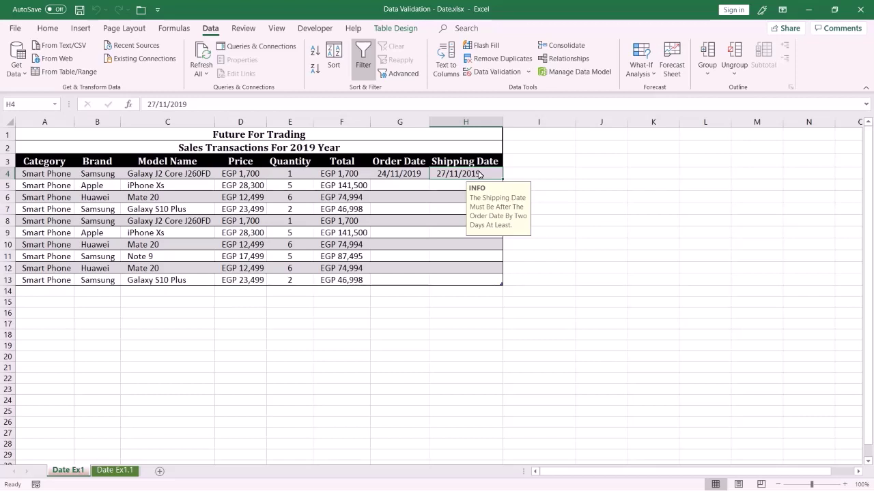
- Try 25/11/2019 in H4 and cancel the two-day-minimum alert, keeping 27/11/2019
{"action": "type", "text": "25/2019"}
{"action": "key", "text": "BackSpace"}
{"action": "key", "text": "BackSpace"}
{"action": "key", "text": "BackSpace"}
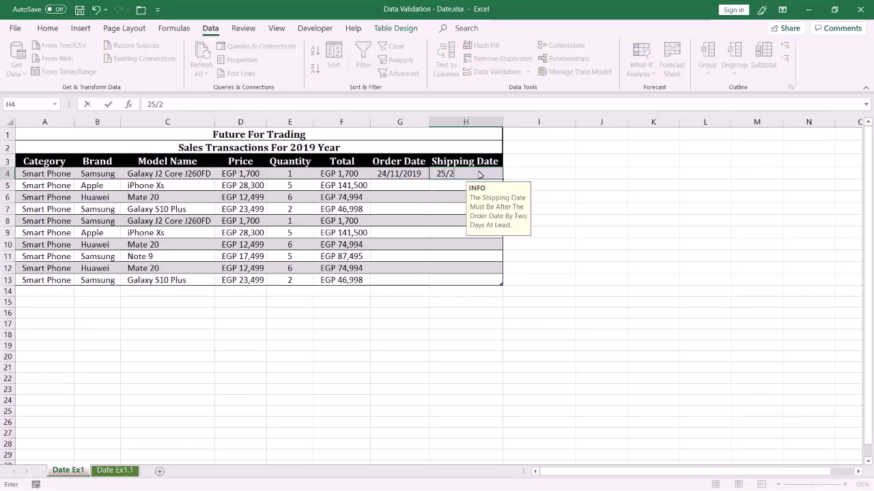
{"action": "key", "text": "BackSpace"}
{"action": "type", "text": "11/2019"}
{"action": "key", "text": "Return"}
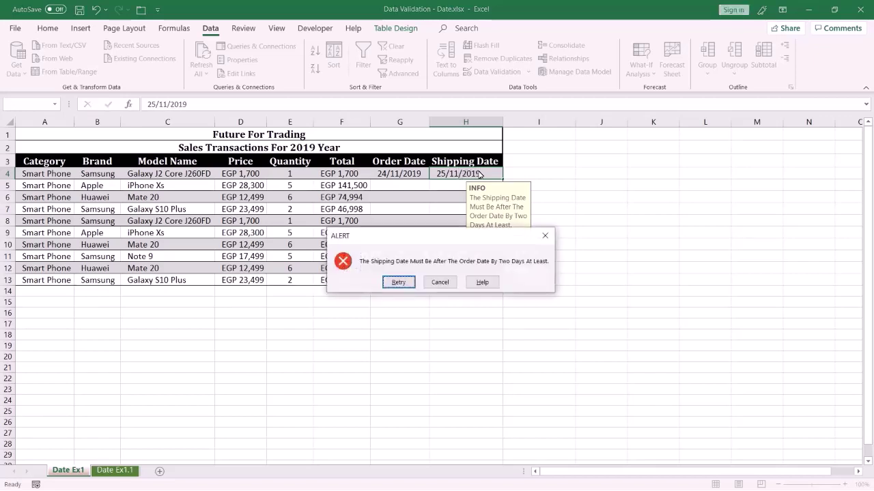
{"action": "key", "text": "Tab"}
{"action": "key", "text": "Return"}
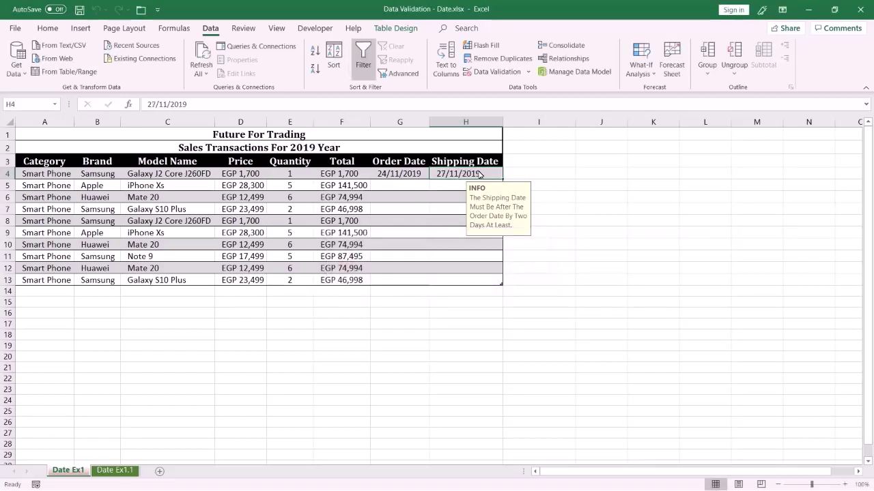
- Go to the Date Ex1.1 sheet and select Order Date cells G4:G13
{"action": "left_click", "coordinate": [121, 470]}
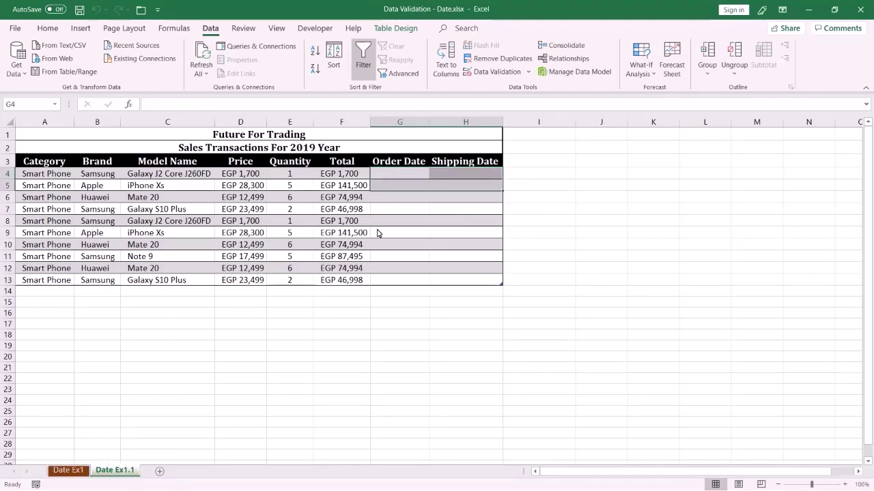
{"action": "left_click", "coordinate": [402, 176]}
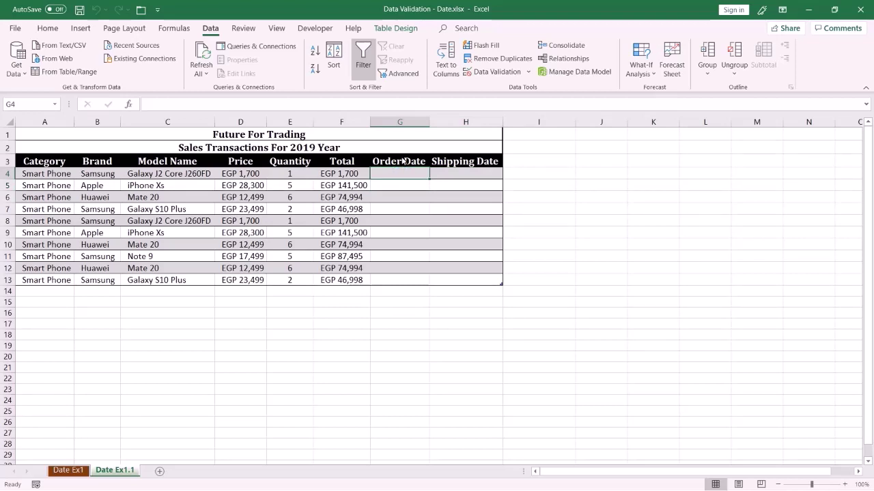
{"action": "left_click", "coordinate": [403, 159]}
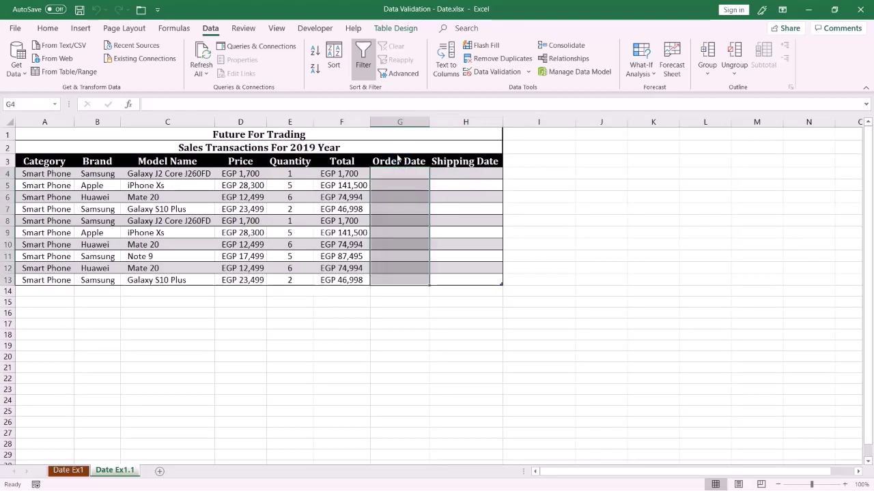
{"action": "left_click", "coordinate": [213, 28]}
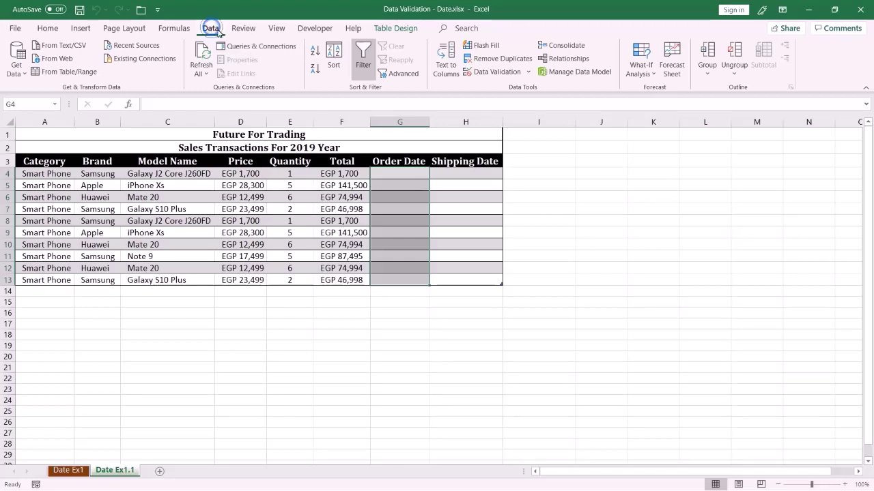
{"action": "left_click", "coordinate": [496, 72]}
- Set validation to allow Date 'greater than or equal to' with start date =TODAY()
{"action": "left_click_drag", "start_coordinate": [582, 120], "coordinate": [476, 92]}
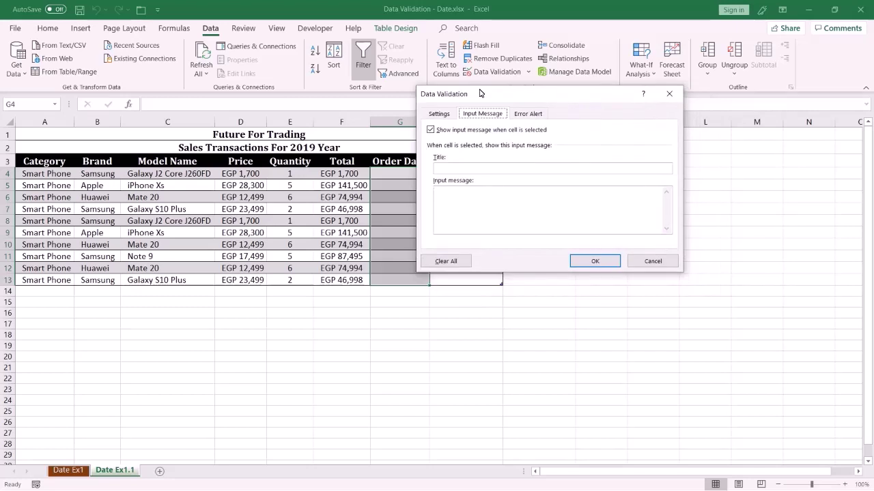
{"action": "left_click", "coordinate": [446, 113]}
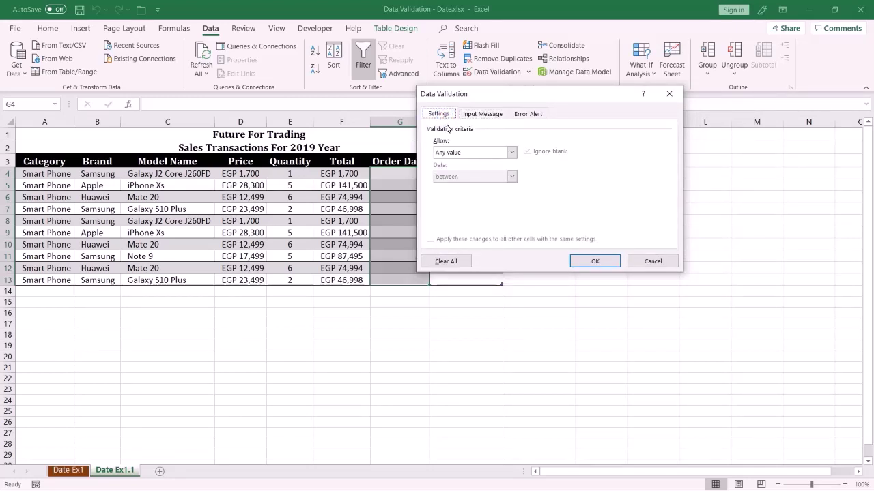
{"action": "left_click", "coordinate": [511, 154]}
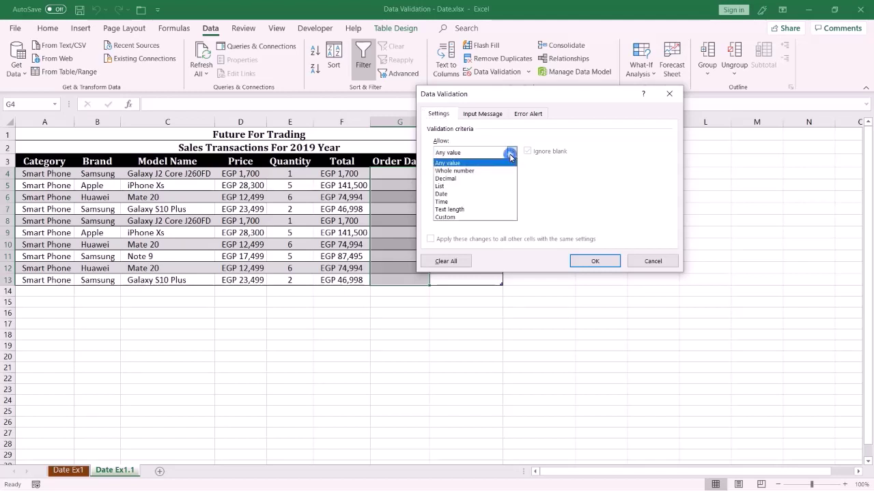
{"action": "left_click", "coordinate": [484, 194]}
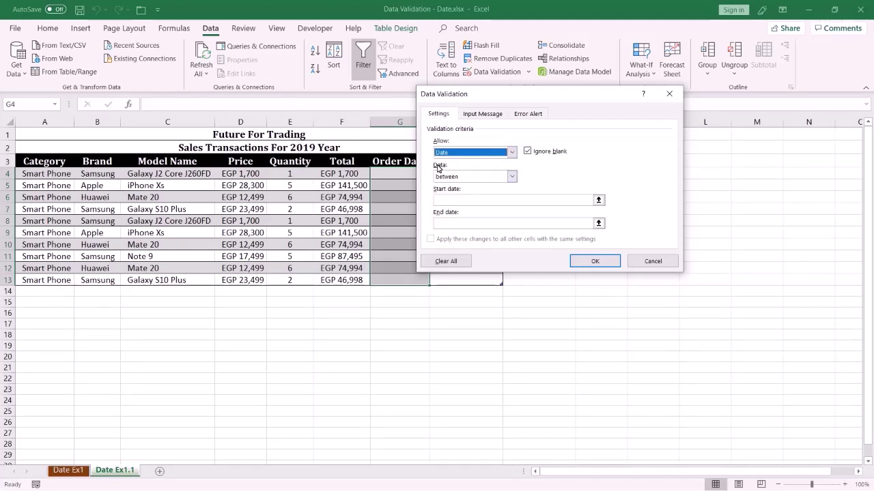
{"action": "left_click", "coordinate": [512, 176]}
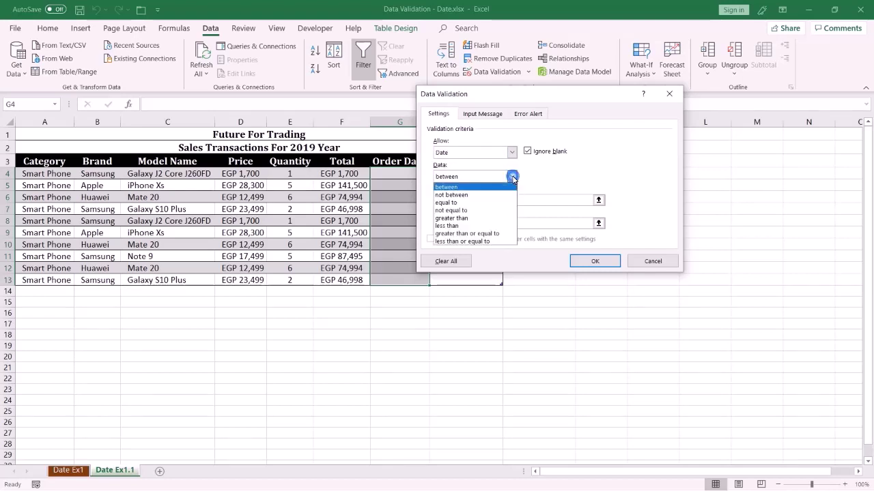
{"action": "left_click", "coordinate": [503, 234]}
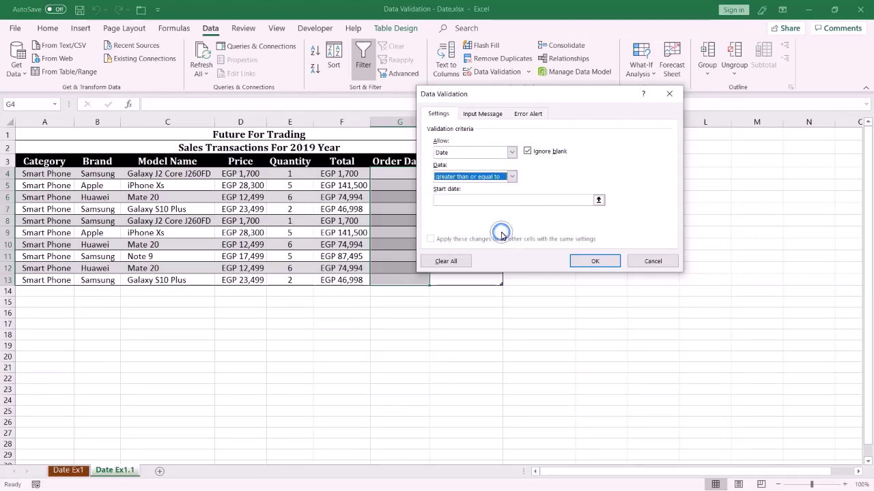
{"action": "left_click", "coordinate": [448, 200]}
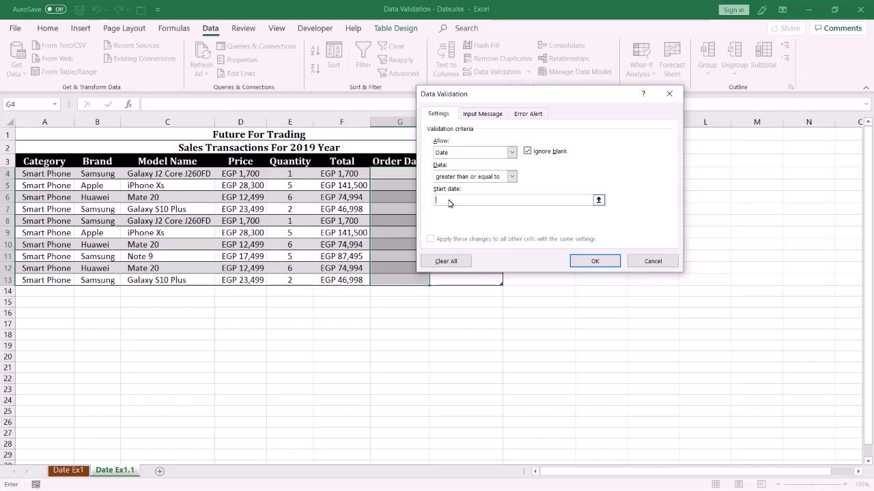
{"action": "type", "text": "=TODAY()"}
{"action": "left_click", "coordinate": [495, 114]}
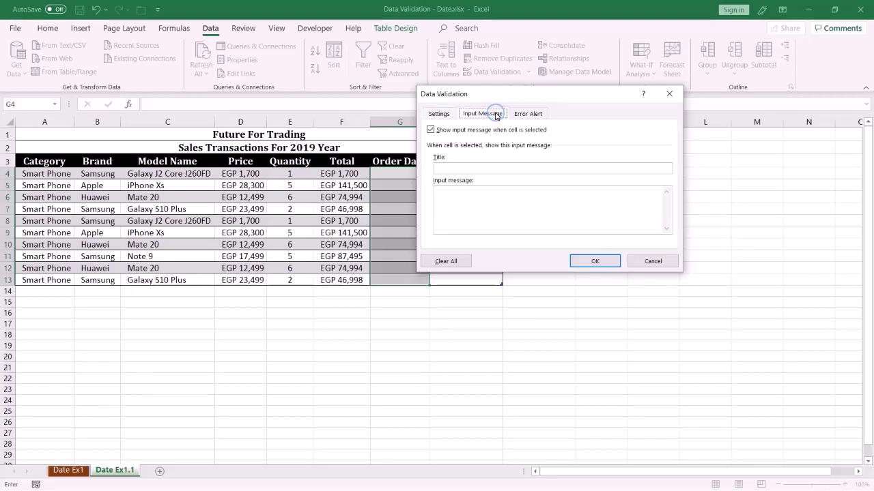
- Add input message INFO: 'The Order Date Must Be Greater Than Or Equal To Today Date.'
{"action": "left_click", "coordinate": [445, 168]}
{"action": "left_click", "coordinate": [446, 168]}
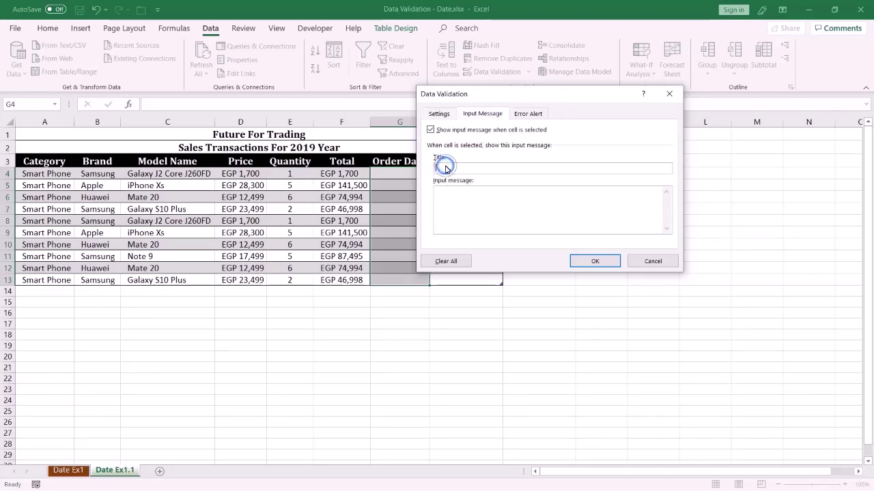
{"action": "type", "text": "INFO"}
{"action": "left_click", "coordinate": [449, 194]}
{"action": "type", "text": "The Order Date Must Be Greater Than Or Equal To Today Date."}
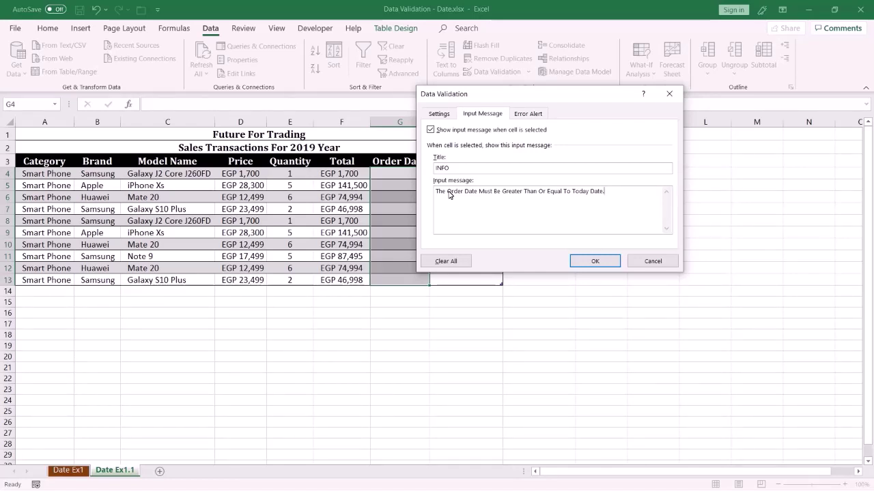
{"action": "left_click", "coordinate": [537, 116]}
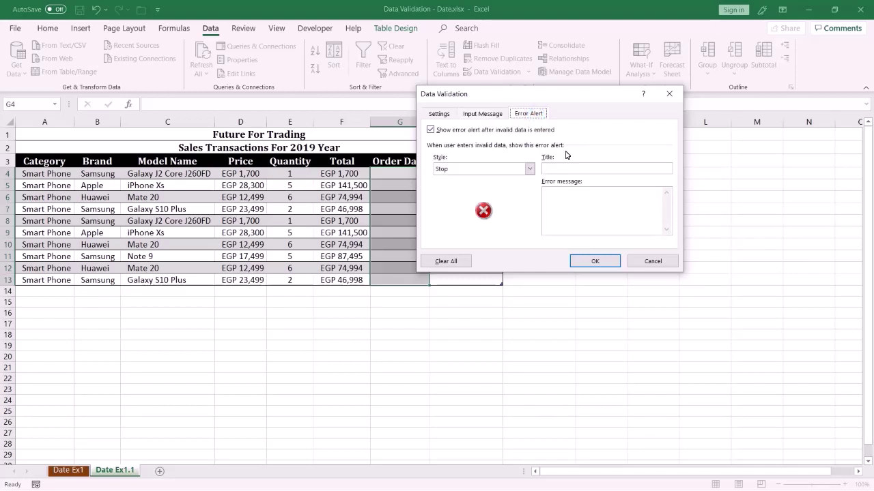
- Save a Stop error alert titled 'alert' with the pasted order-date rule as message
{"action": "left_click", "coordinate": [560, 172]}
{"action": "type", "text": "alert"}
{"action": "type", "text": "The Order Date Must Be Greater Than Or Equal To Today Date."}
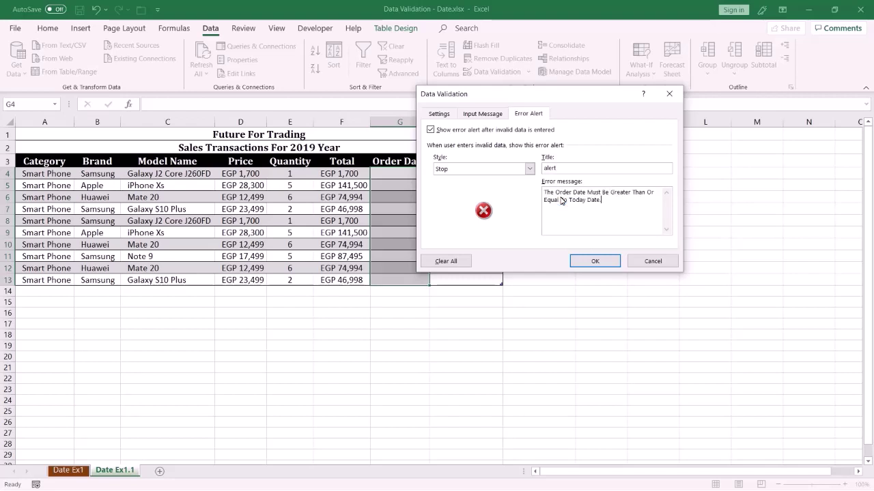
{"action": "left_click", "coordinate": [594, 262]}
{"action": "left_click", "coordinate": [393, 174]}
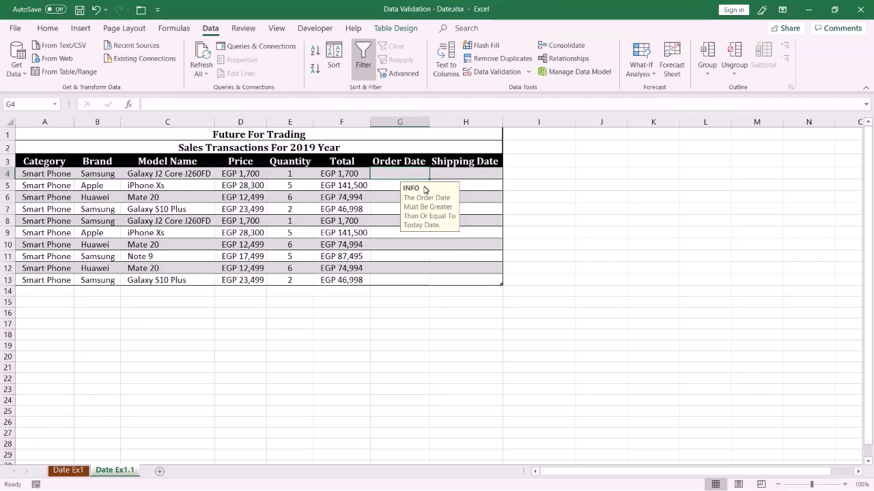
- Test 23/11/2019 in G4, cancel the Stop alert, then enter 24/11/2019
{"action": "type", "text": "23/11/2019"}
{"action": "key", "text": "Return"}
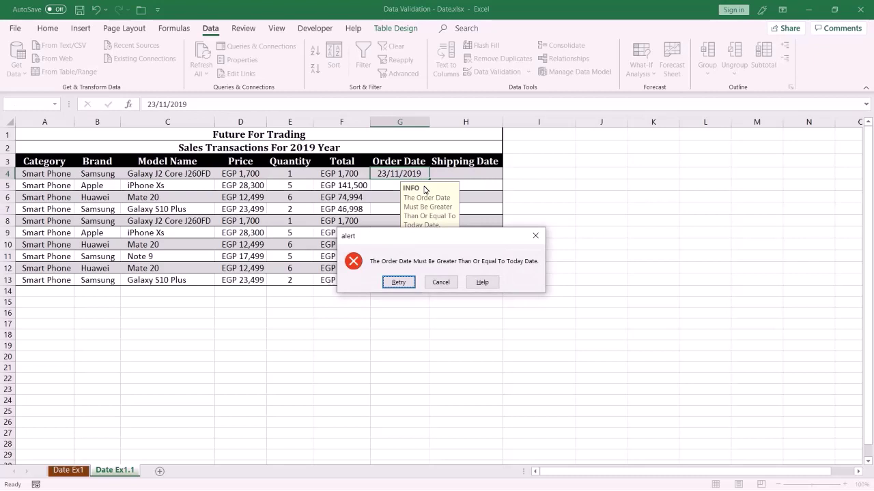
{"action": "key", "text": "Tab"}
{"action": "key", "text": "Return"}
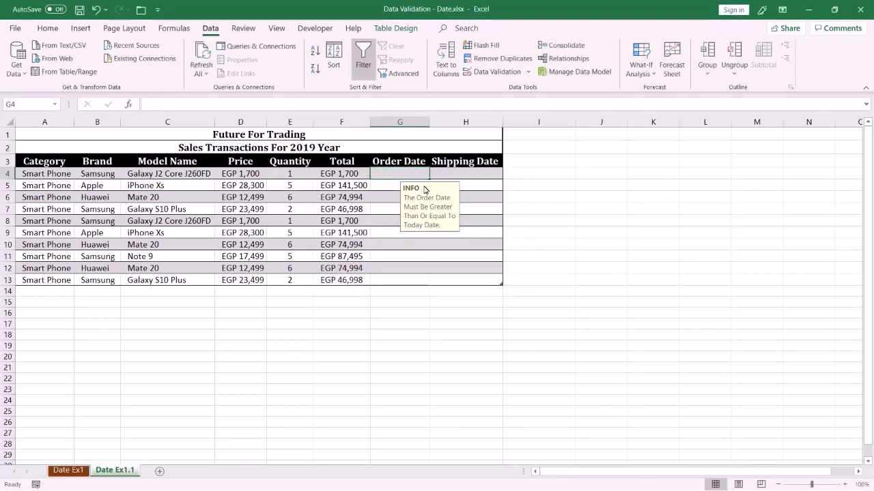
{"action": "type", "text": "24/1"}
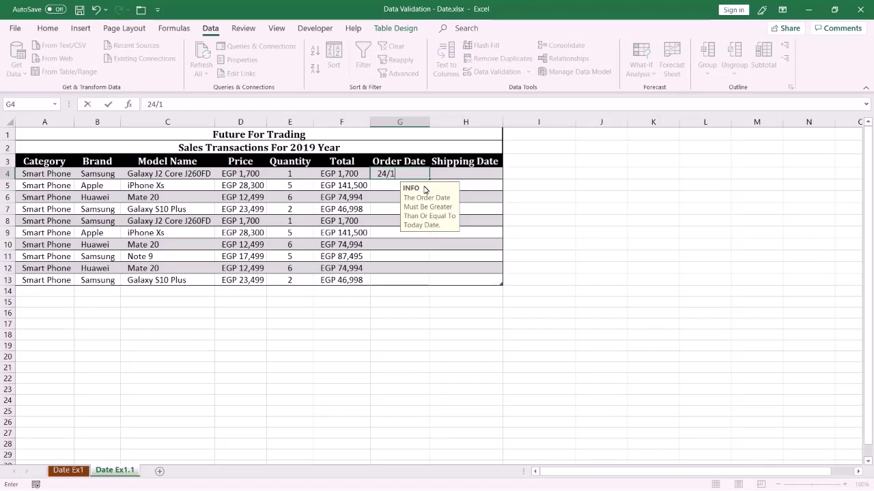
{"action": "type", "text": "1/2019"}
{"action": "key", "text": "Return"}
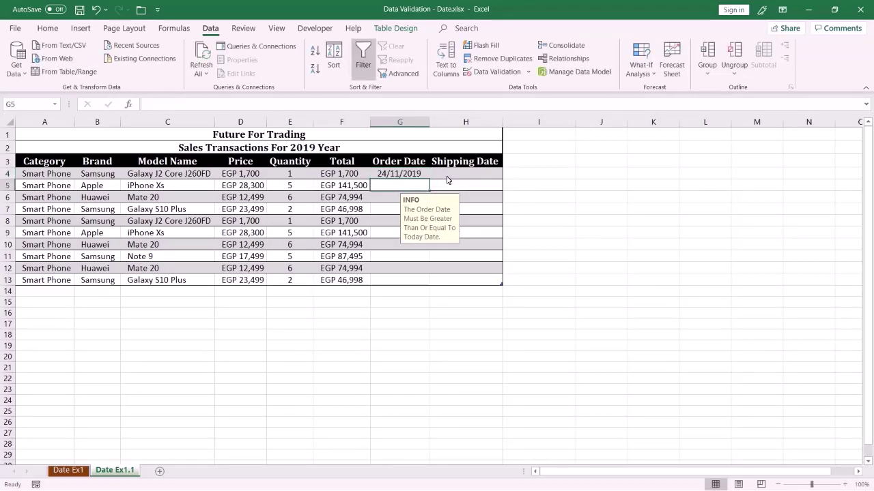
{"action": "left_click", "coordinate": [447, 177]}
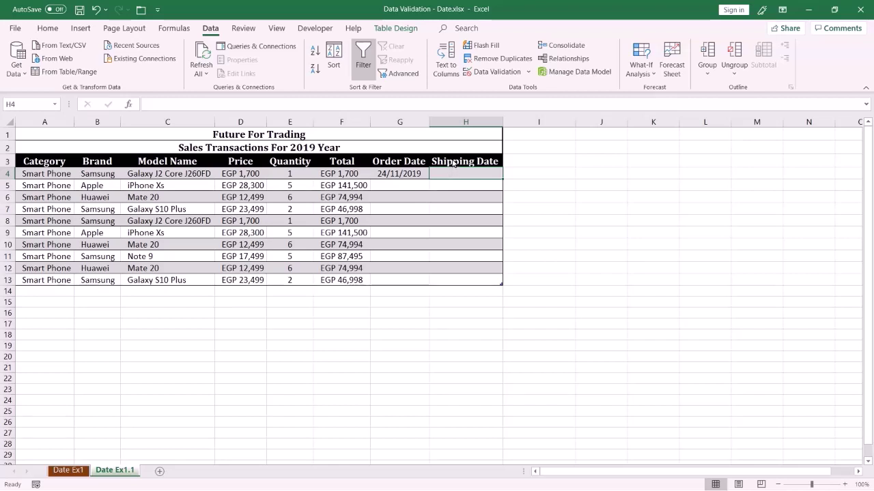
- For H4:H13, allow Date 'greater than or equal to', beginning the start date with '='
{"action": "left_click", "coordinate": [454, 161]}
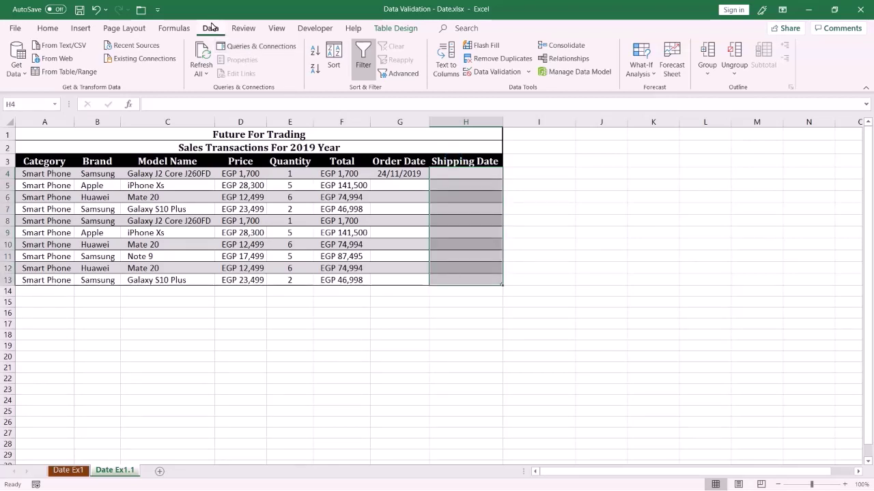
{"action": "left_click", "coordinate": [490, 71]}
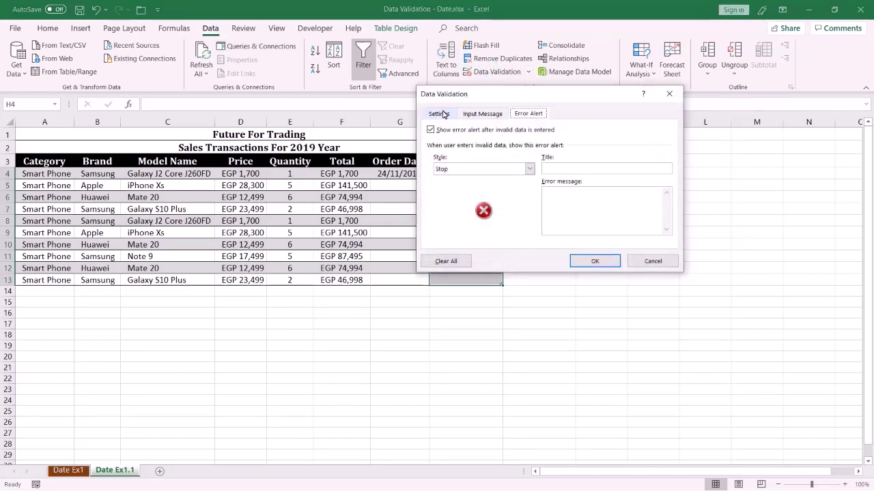
{"action": "left_click", "coordinate": [440, 114]}
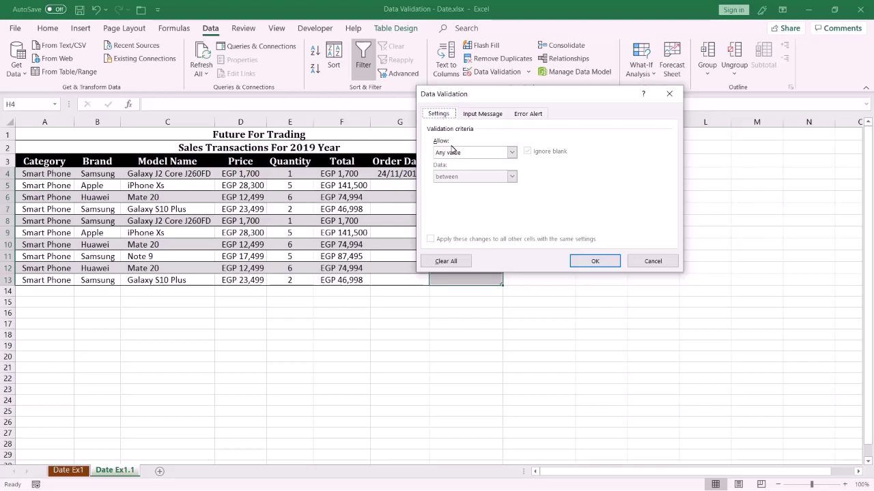
{"action": "left_click", "coordinate": [511, 153]}
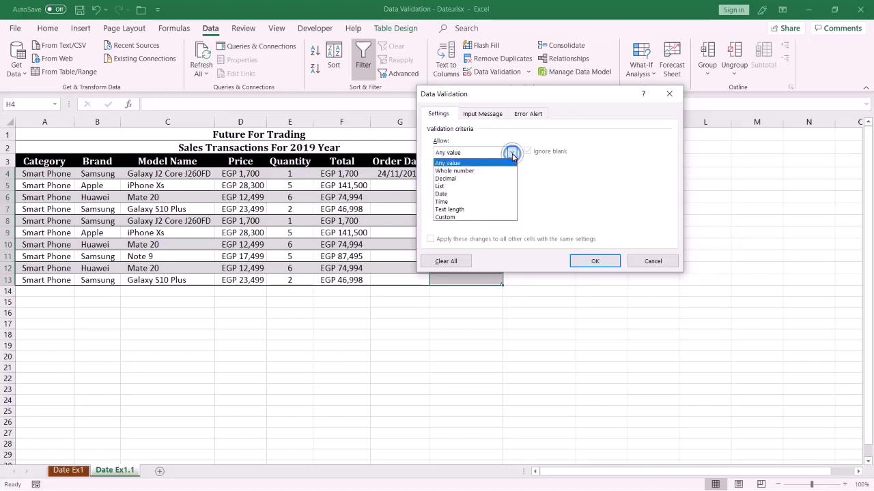
{"action": "left_click", "coordinate": [476, 195]}
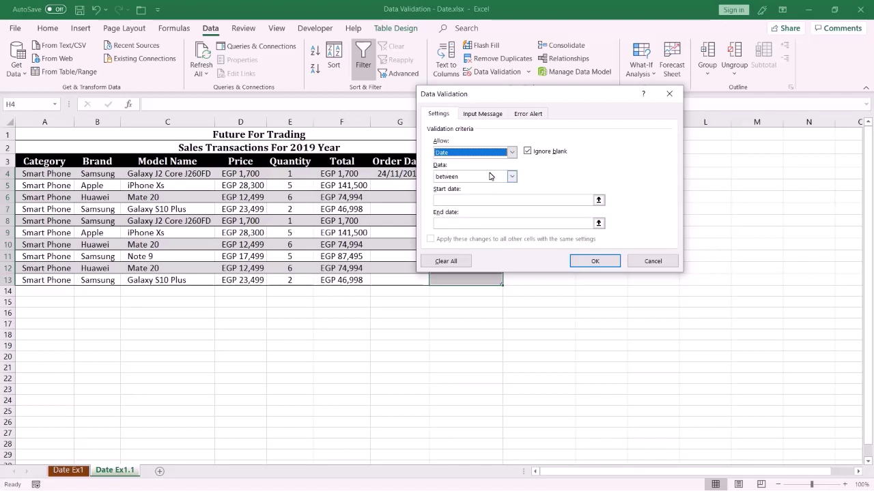
{"action": "left_click", "coordinate": [512, 176]}
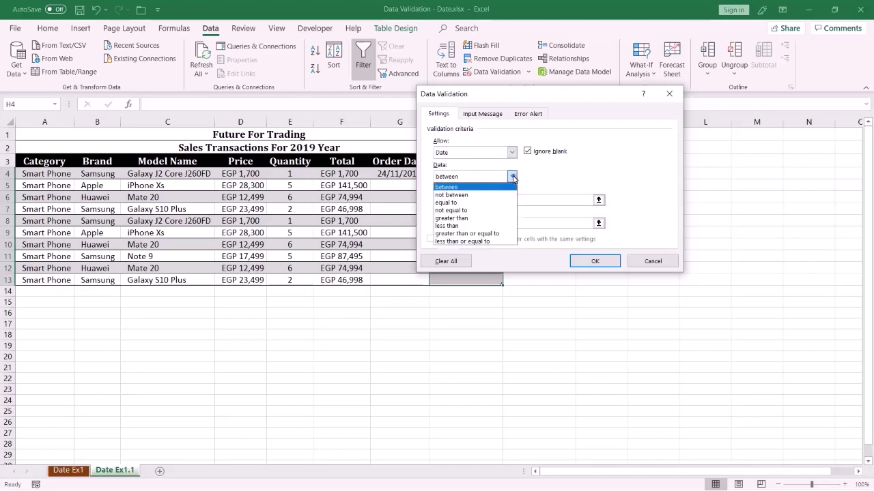
{"action": "left_click", "coordinate": [499, 236]}
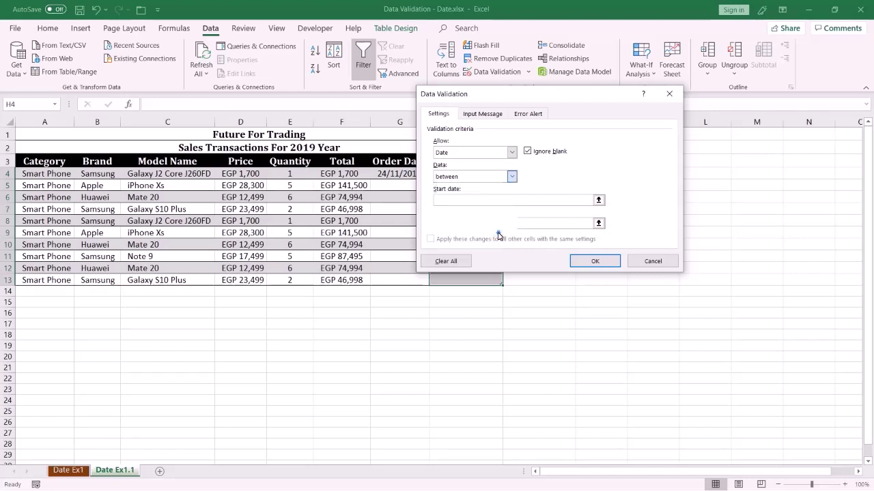
{"action": "left_click", "coordinate": [442, 200]}
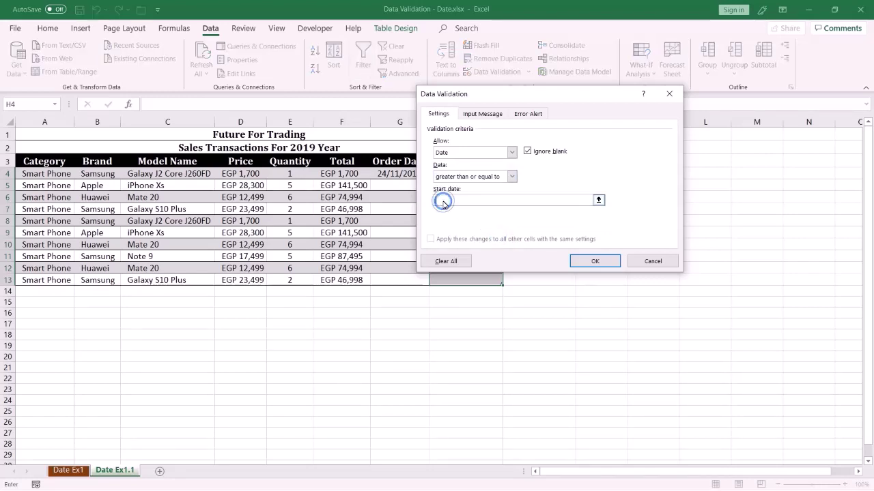
{"action": "type", "text": "="}
{"action": "left_click_drag", "start_coordinate": [489, 101], "coordinate": [576, 133]}
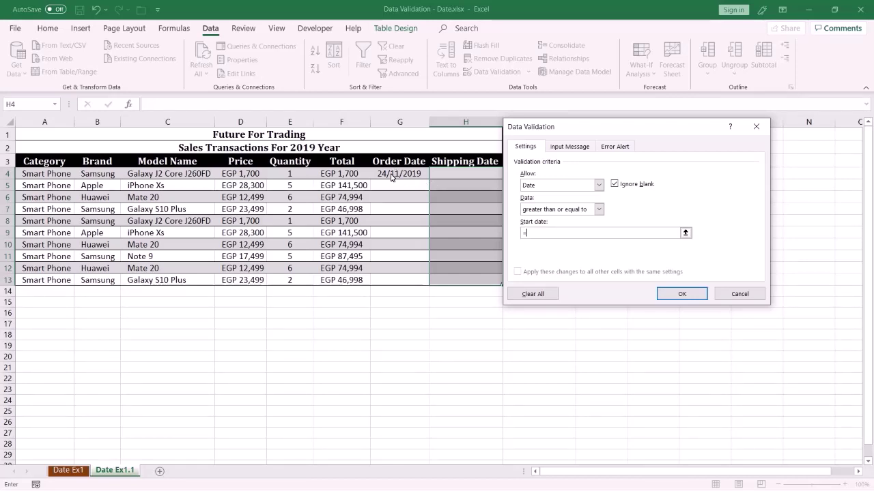
- Set the Shipping Date start date to =G4+2 by referencing cell G4
{"action": "left_click", "coordinate": [391, 177]}
{"action": "type", "text": "+2"}
{"action": "left_click", "coordinate": [573, 147]}
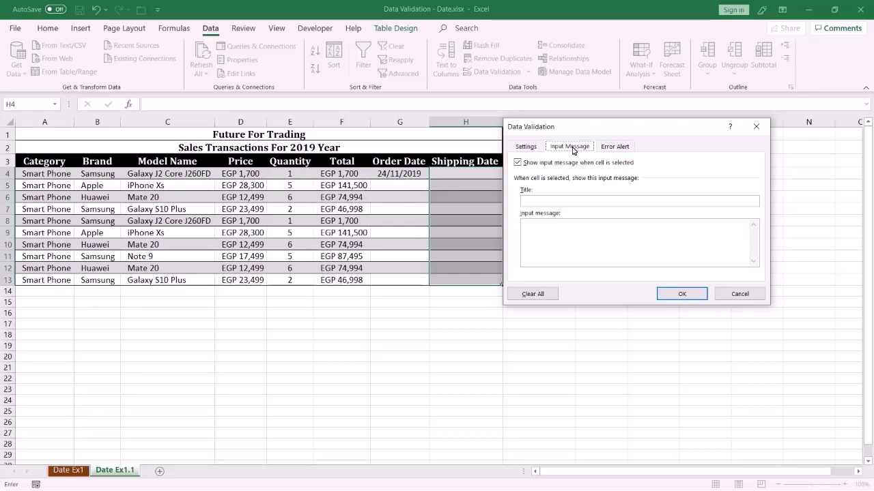
- Apply the Shipping Date validation, then type 25/11/2019 in H4
{"action": "left_click", "coordinate": [617, 149]}
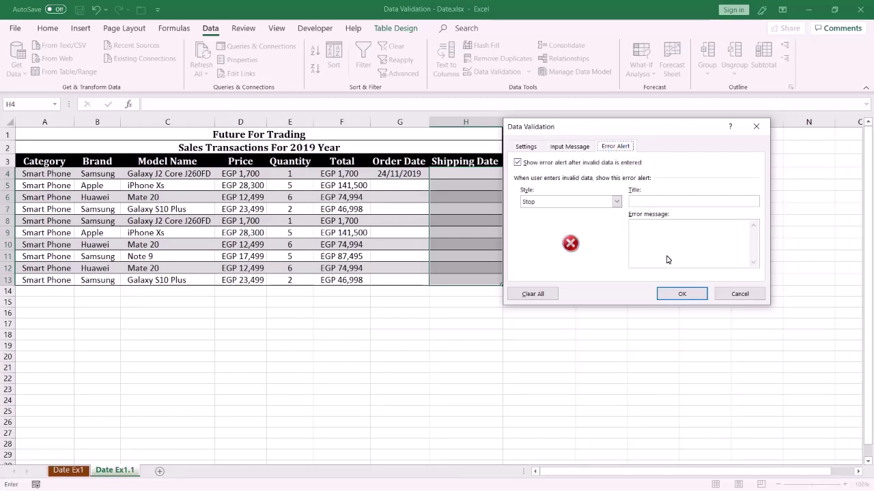
{"action": "left_click", "coordinate": [680, 294]}
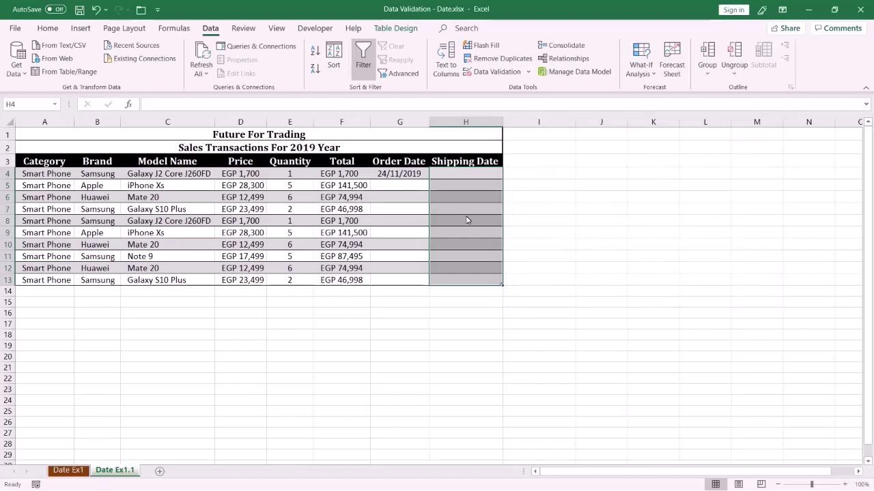
{"action": "left_click", "coordinate": [457, 175]}
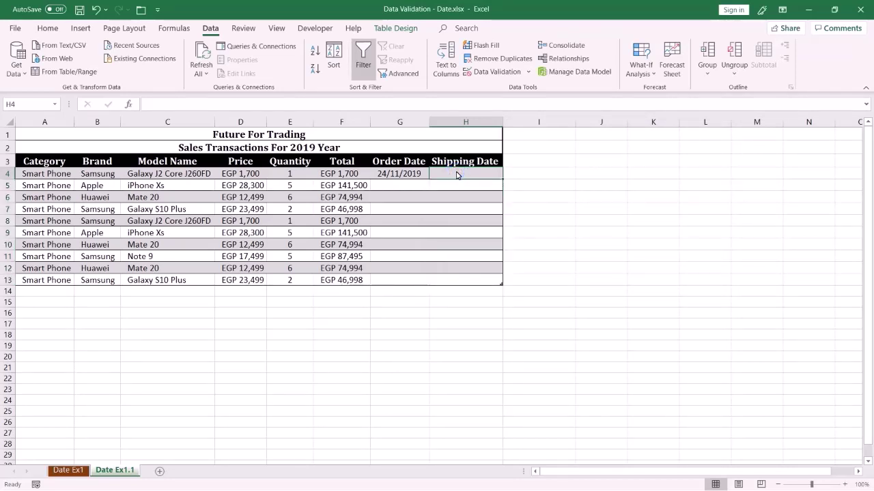
{"action": "type", "text": "25/1"}
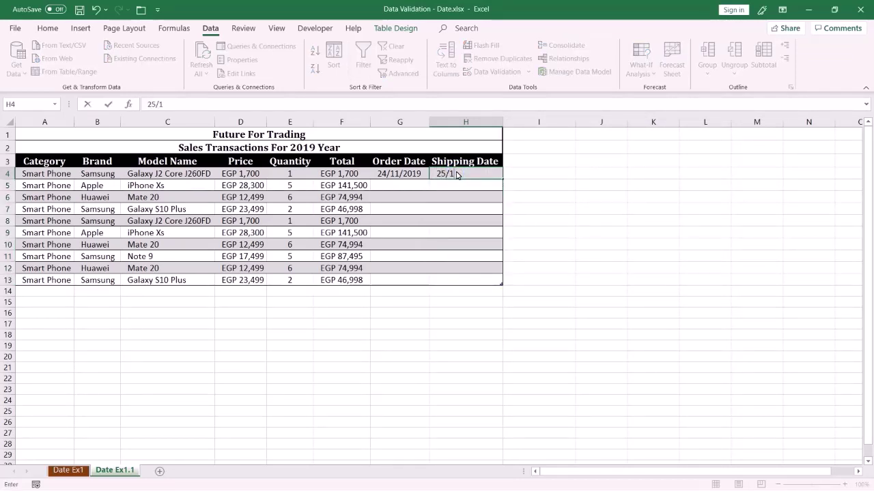
{"action": "type", "text": "1/2019"}
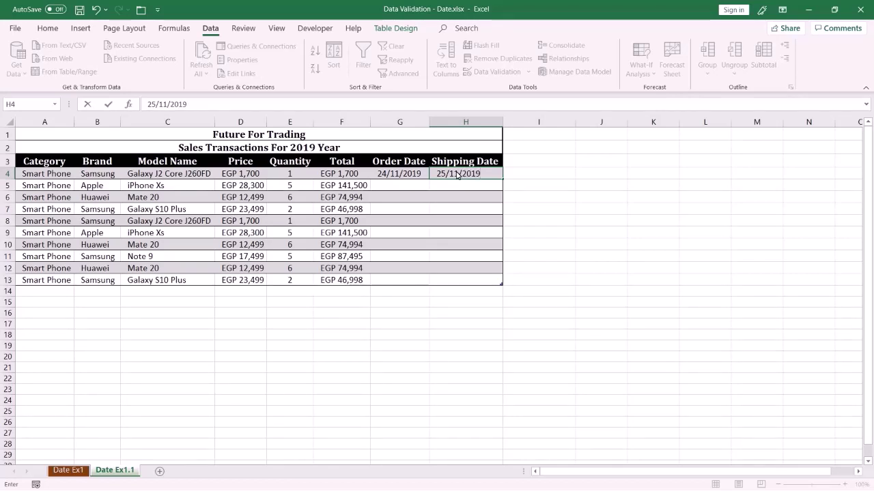